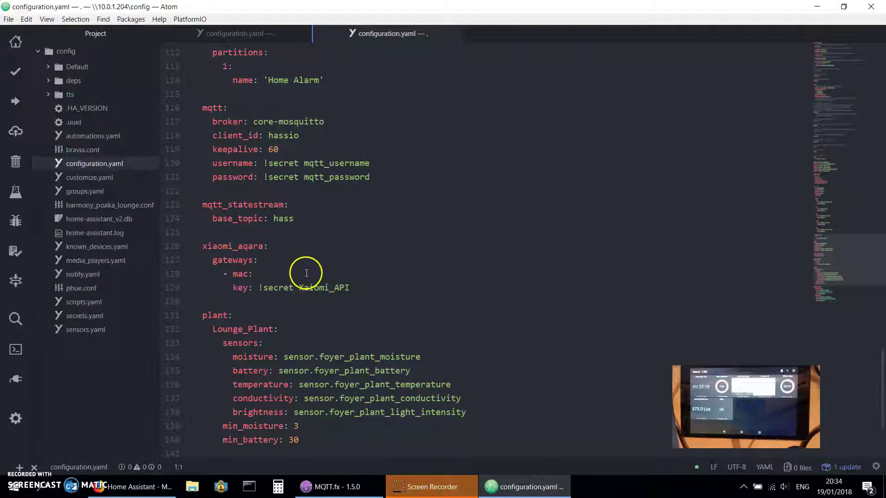
# Bring up MQTT.fx, select its subscribe topic field, then return to the Atom configuration file.
pyautogui.click(331, 489)
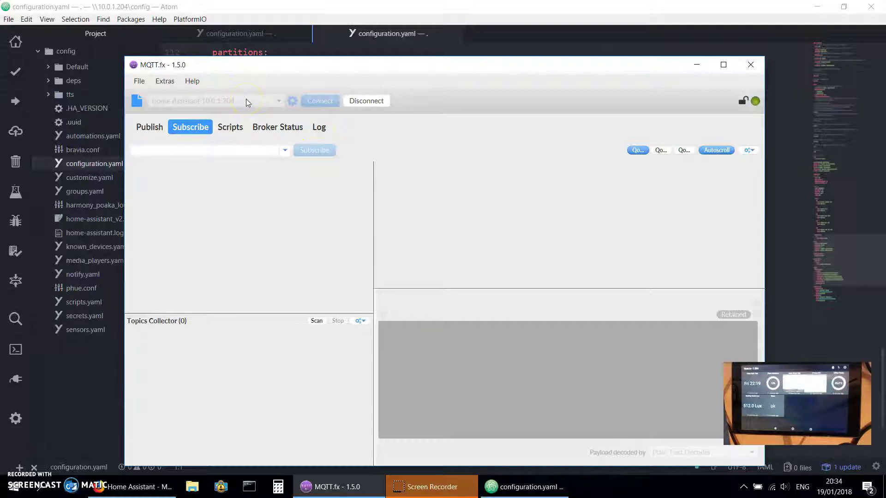
pyautogui.click(219, 151)
pyautogui.click(215, 154)
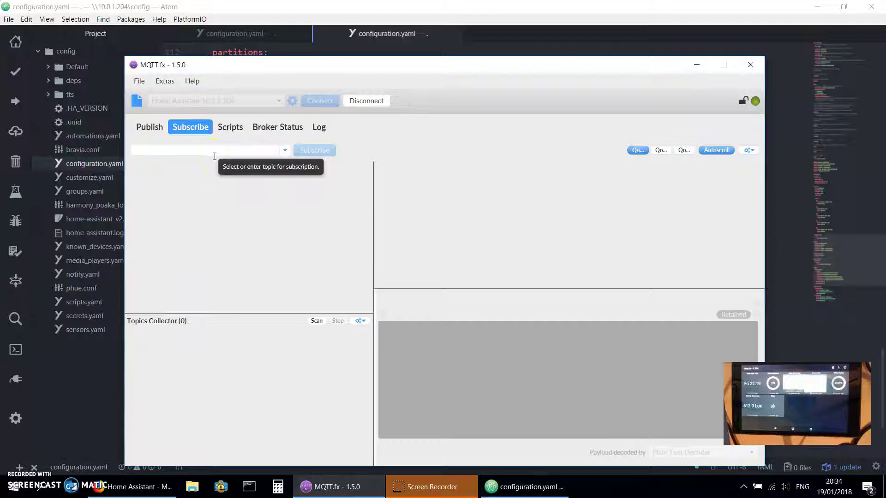
pyautogui.click(519, 487)
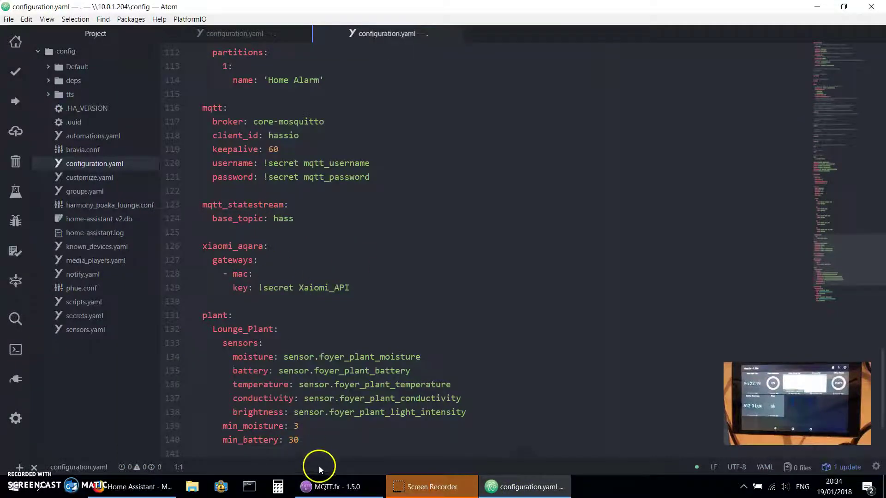
# Subscribe to the hass/# topic in MQTT.fx.
pyautogui.click(327, 486)
pyautogui.write('h')
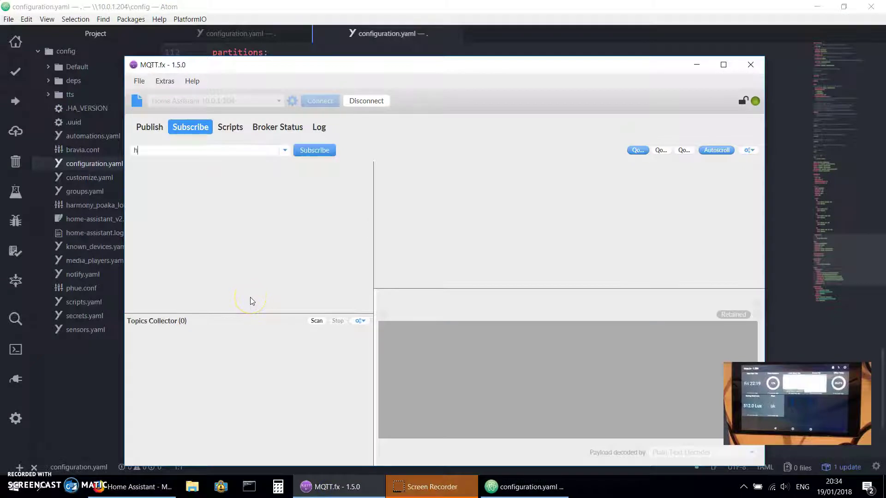
pyautogui.write('ass/#')
pyautogui.click(330, 149)
pyautogui.click(312, 150)
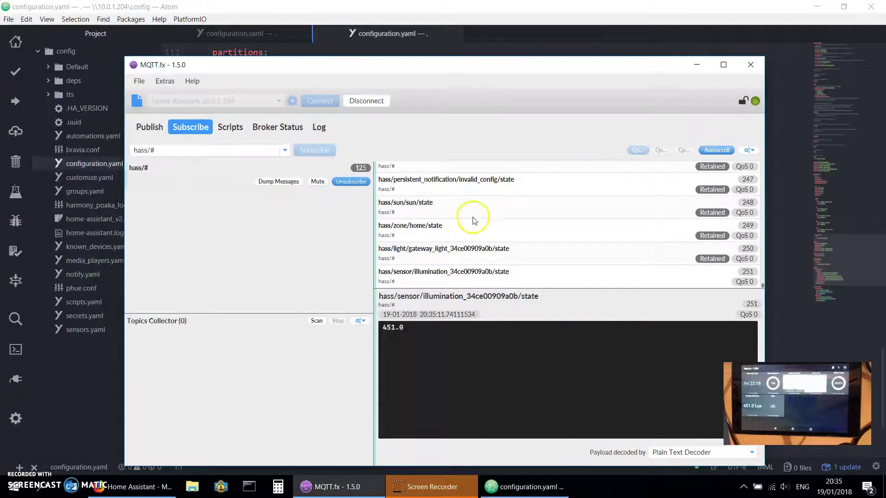
# Scroll up through the received hass state messages, then unsubscribe from hass/#.
pyautogui.scroll(6, 461, 240)
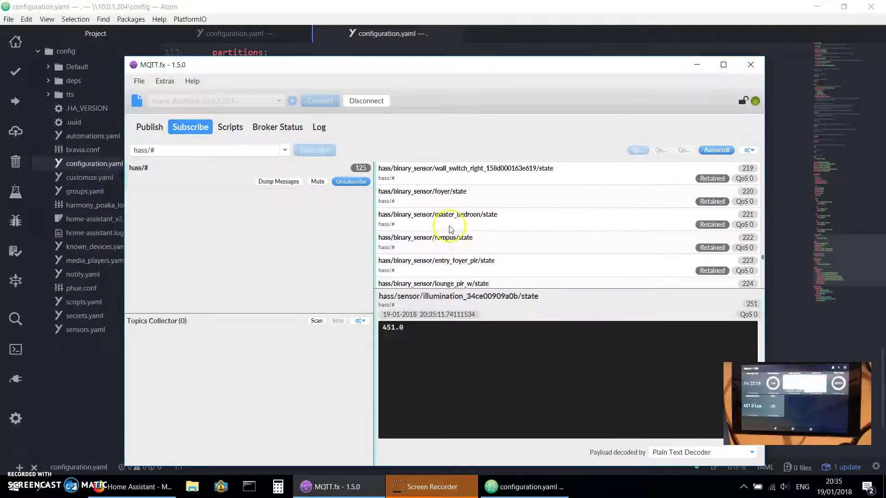
pyautogui.scroll(2, 452, 224)
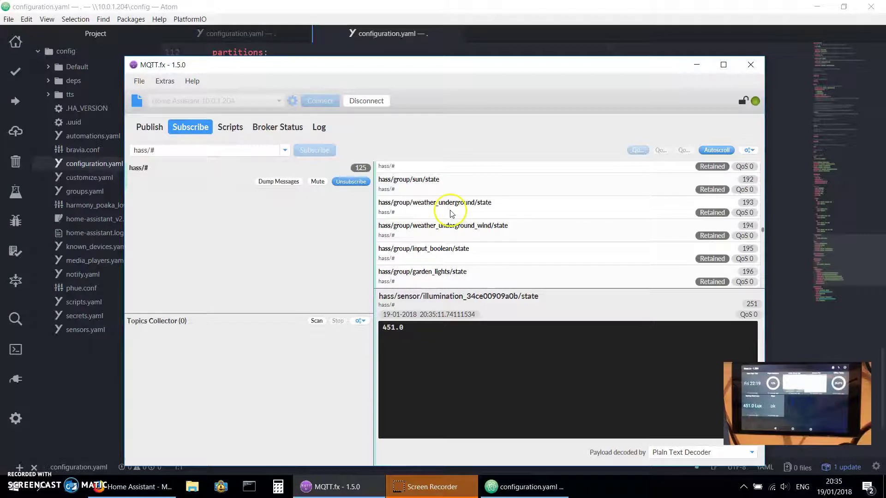
pyautogui.scroll(9, 490, 205)
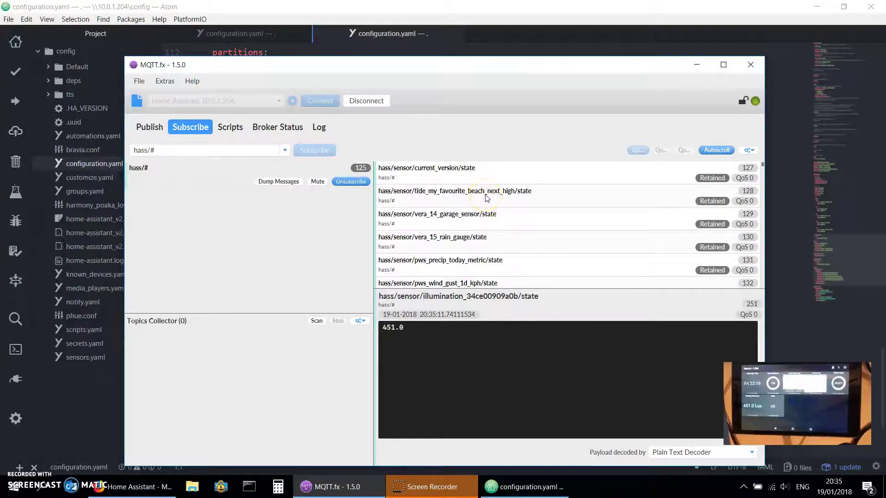
pyautogui.scroll(15, 486, 198)
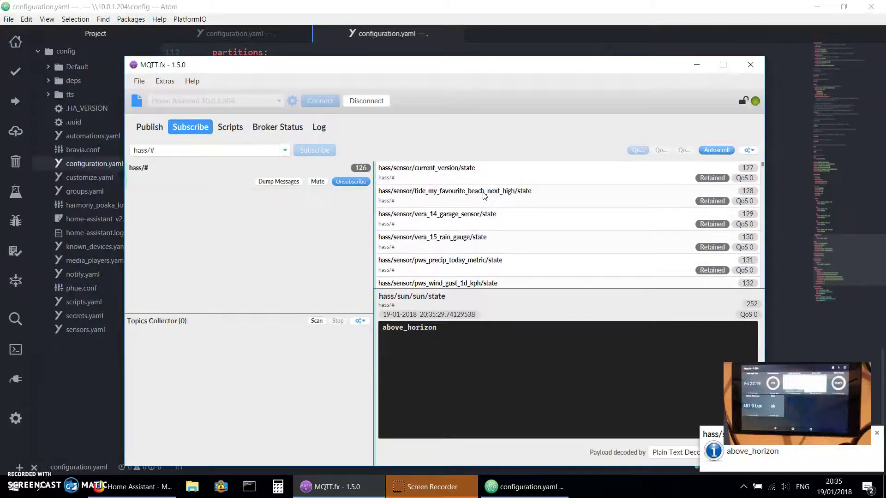
pyautogui.click(362, 183)
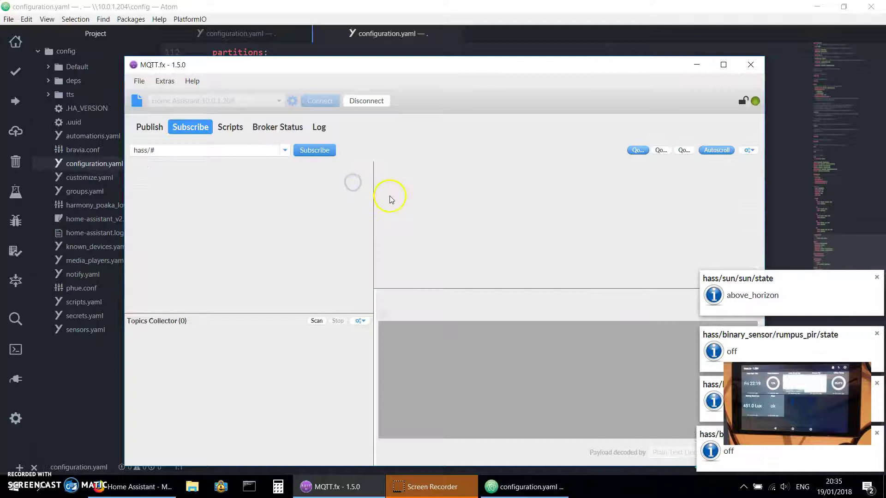
# Resubscribe to hass/# and view the gateway light and sun state (above_horizon) payloads.
pyautogui.click(316, 151)
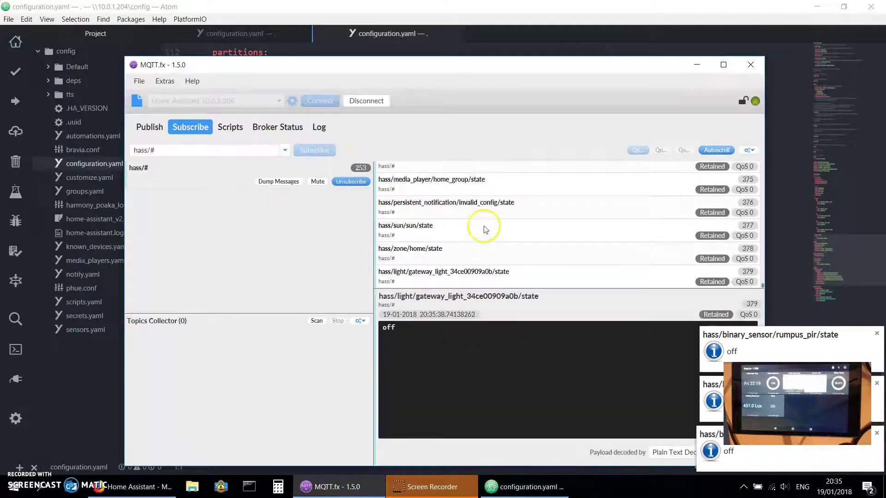
pyautogui.click(482, 276)
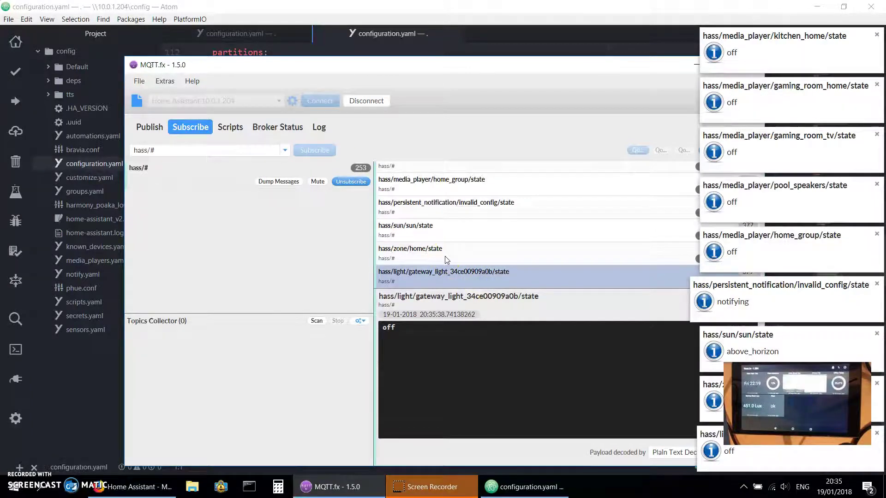
pyautogui.click(441, 235)
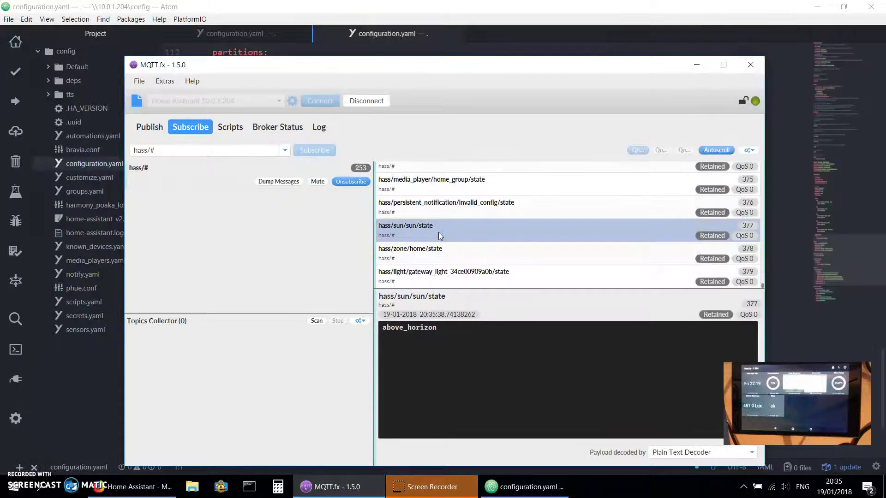
pyautogui.click(428, 235)
pyautogui.click(424, 330)
# Scroll up the message list and display the rumpus smoke sensor's payload.
pyautogui.scroll(3, 462, 233)
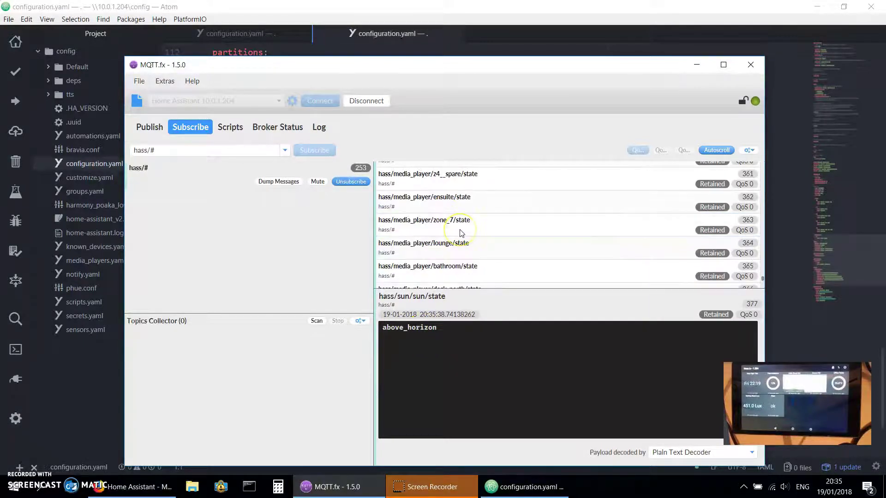
pyautogui.scroll(5, 457, 238)
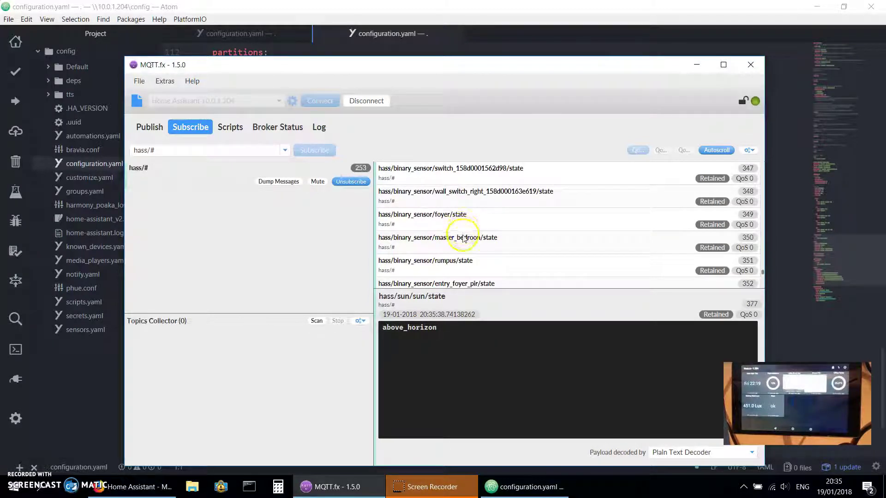
pyautogui.scroll(4, 462, 233)
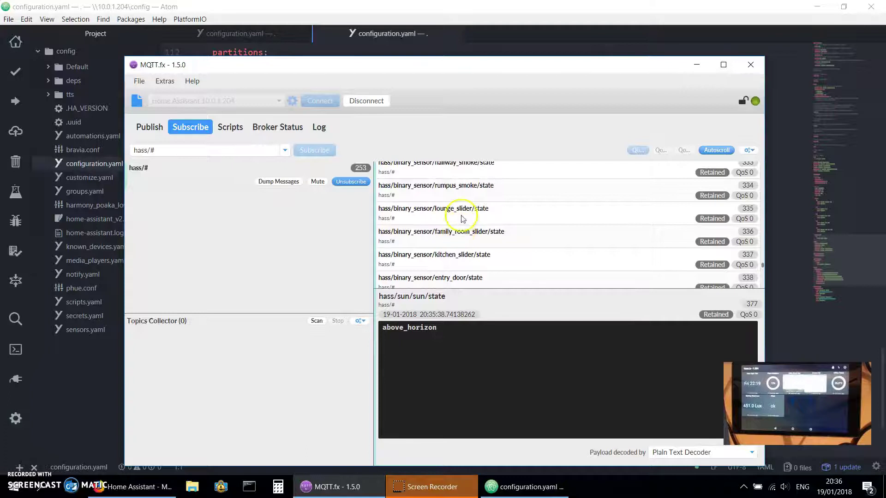
pyautogui.click(456, 193)
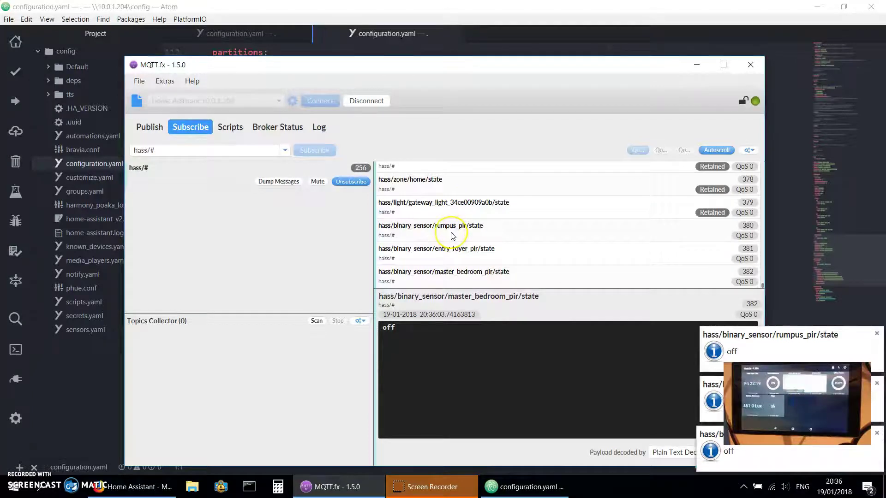
pyautogui.scroll(15, 452, 236)
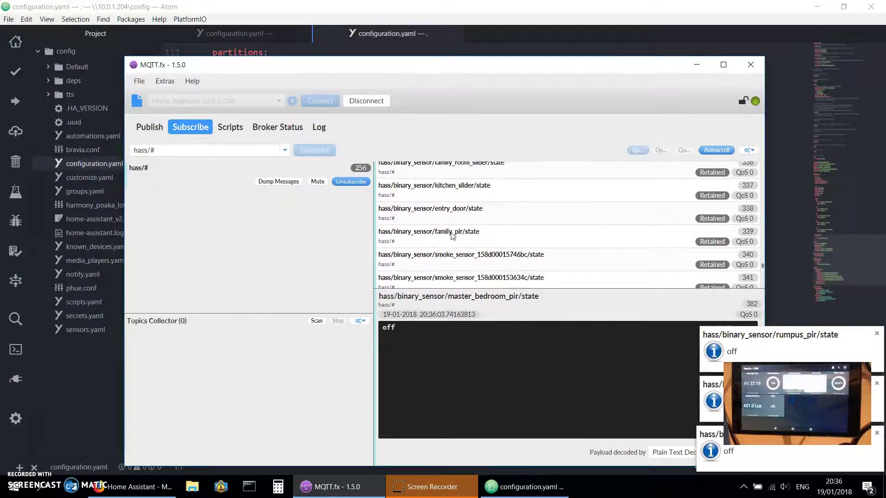
pyautogui.scroll(8, 453, 236)
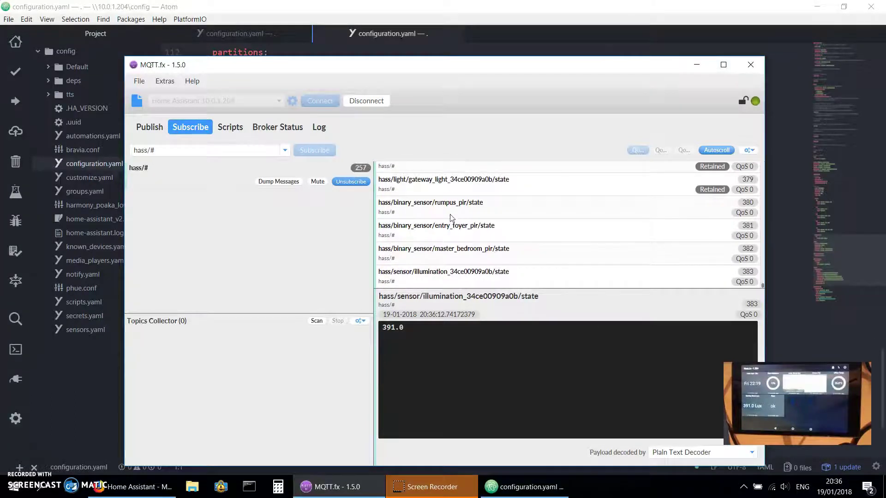
# Display the rumpus_pir and illumination sensor payloads.
pyautogui.click(451, 210)
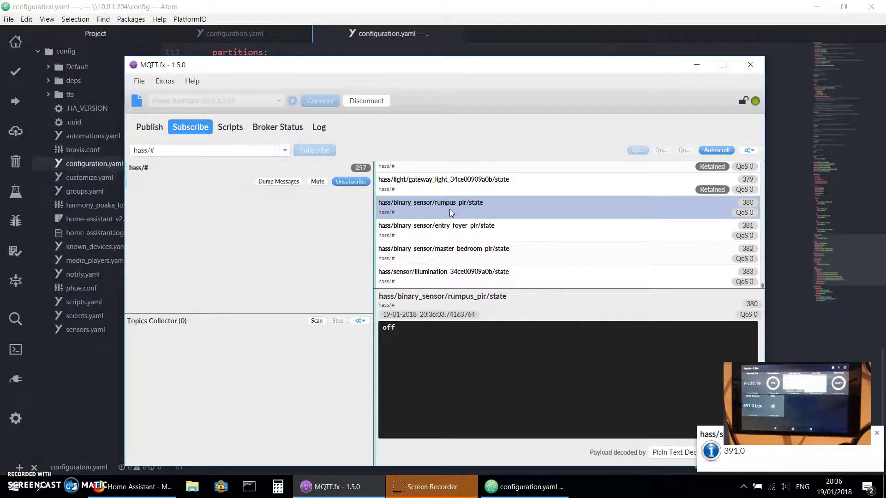
pyautogui.click(456, 277)
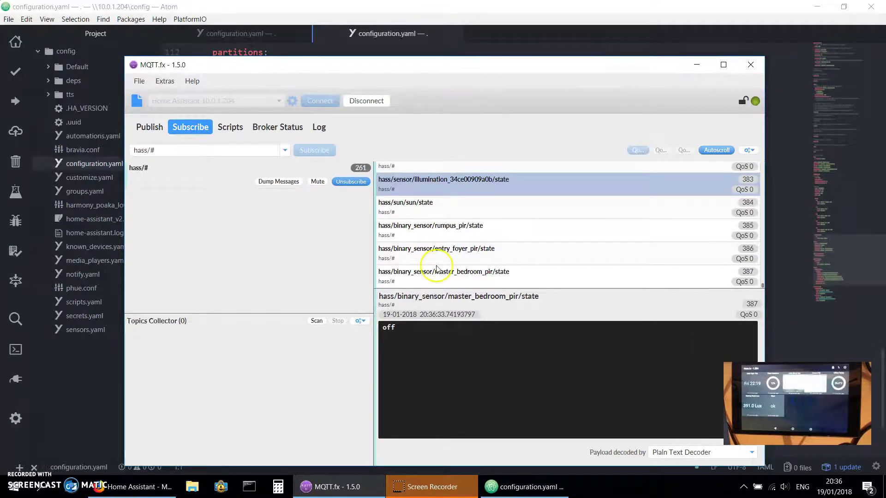
# Unsubscribe from hass/# and run a Topics Collector scan, gathering 120 hass topics.
pyautogui.click(343, 183)
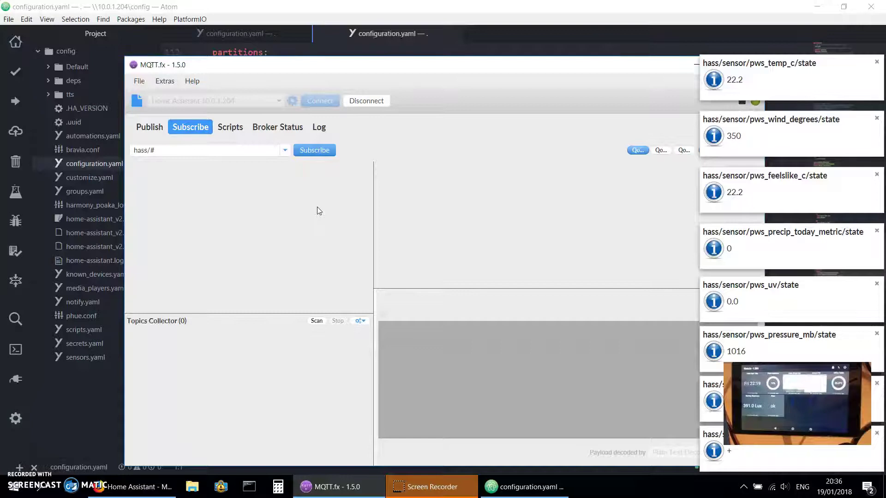
pyautogui.click(312, 318)
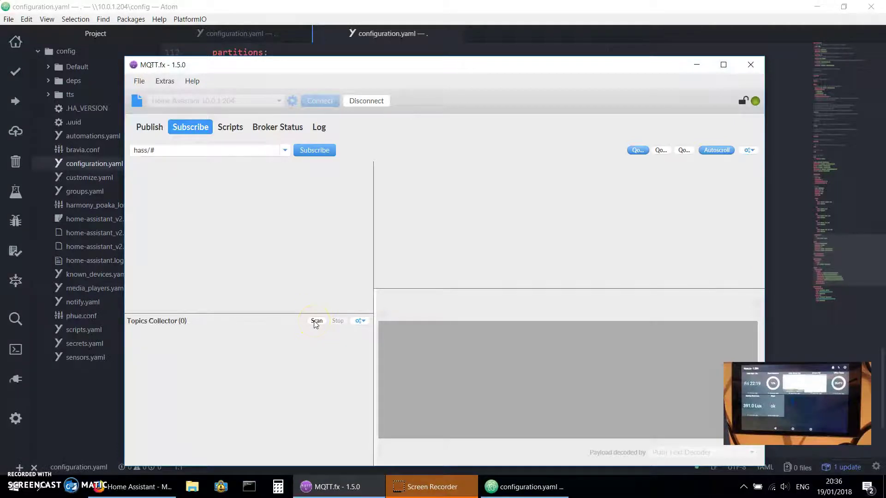
pyautogui.click(315, 322)
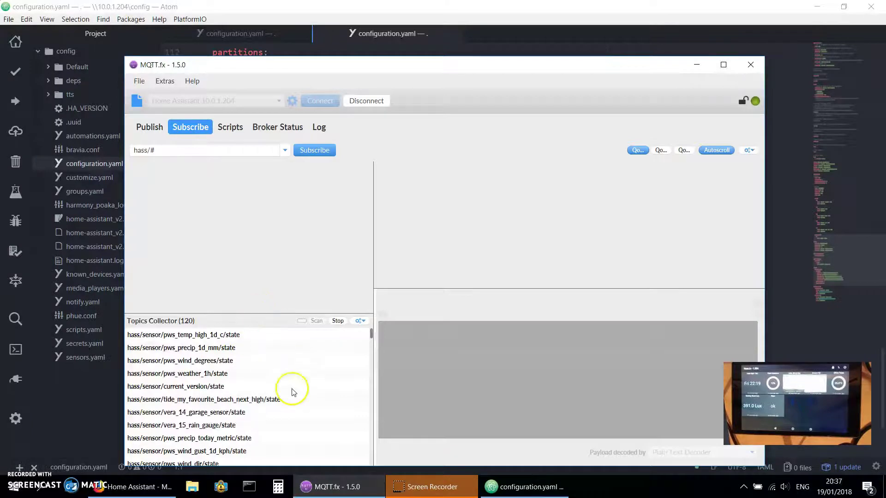
# Subscribe to hass/sensor/onetaunga_bay_tides/state from the Topics Collector list.
pyautogui.moveTo(372, 339); pyautogui.dragTo(369, 358)
pyautogui.click(220, 382)
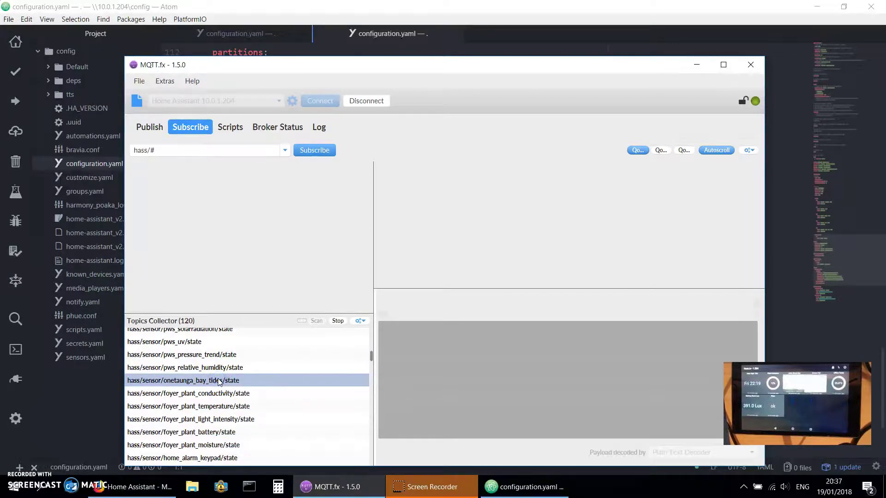
pyautogui.rightClick(219, 381)
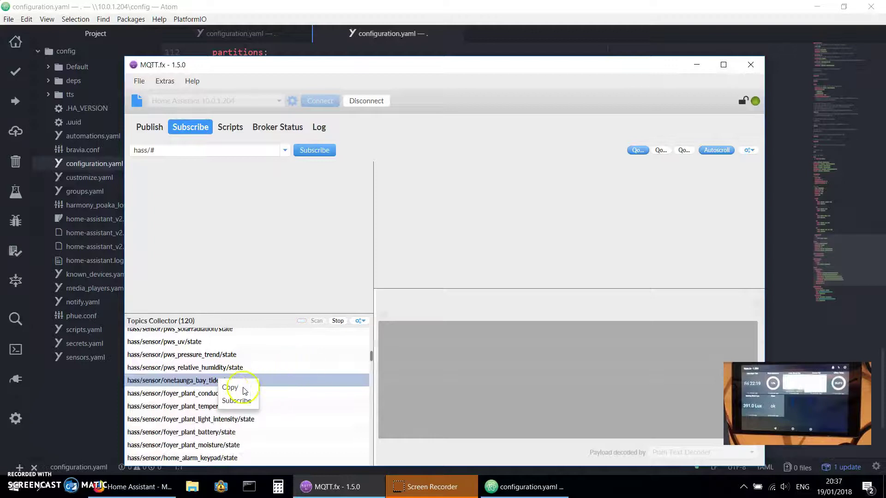
pyautogui.click(236, 402)
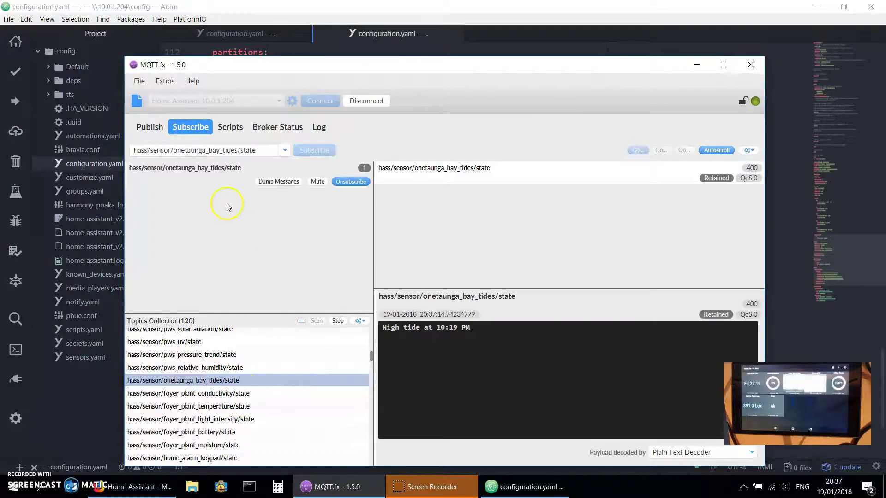